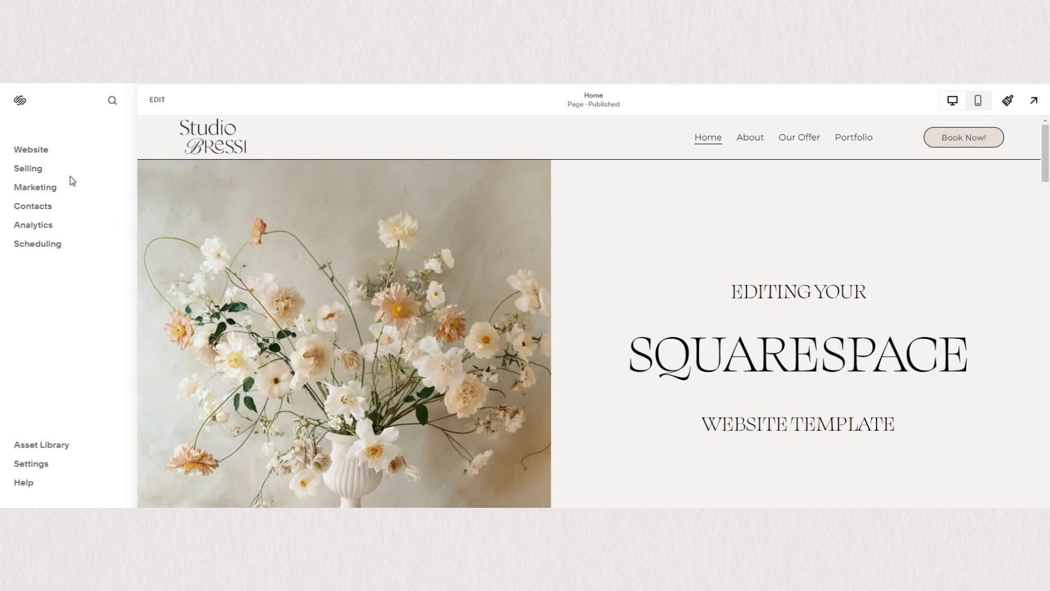
- Open the Promotional Pop-Up settings in the website tools and dismiss the upgrade offer
left_click(39, 152)
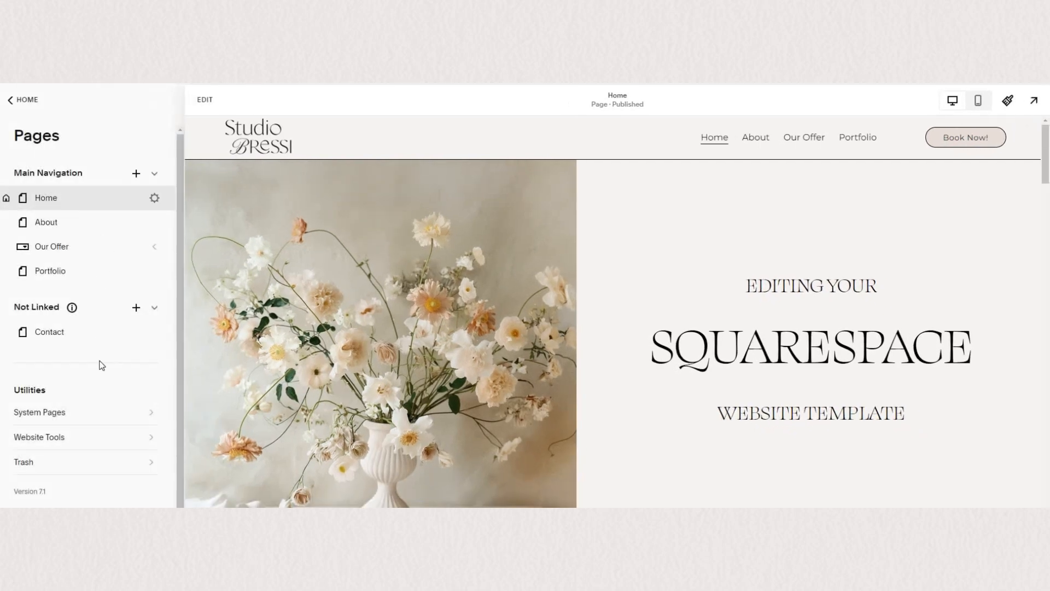
scroll(66, 421, "down", 1)
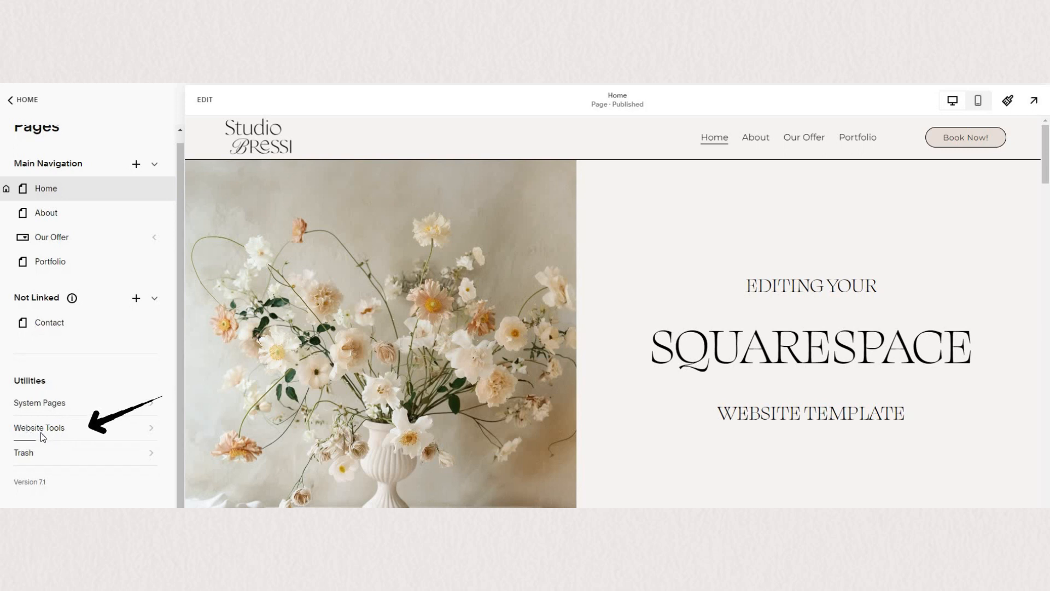
left_click(41, 429)
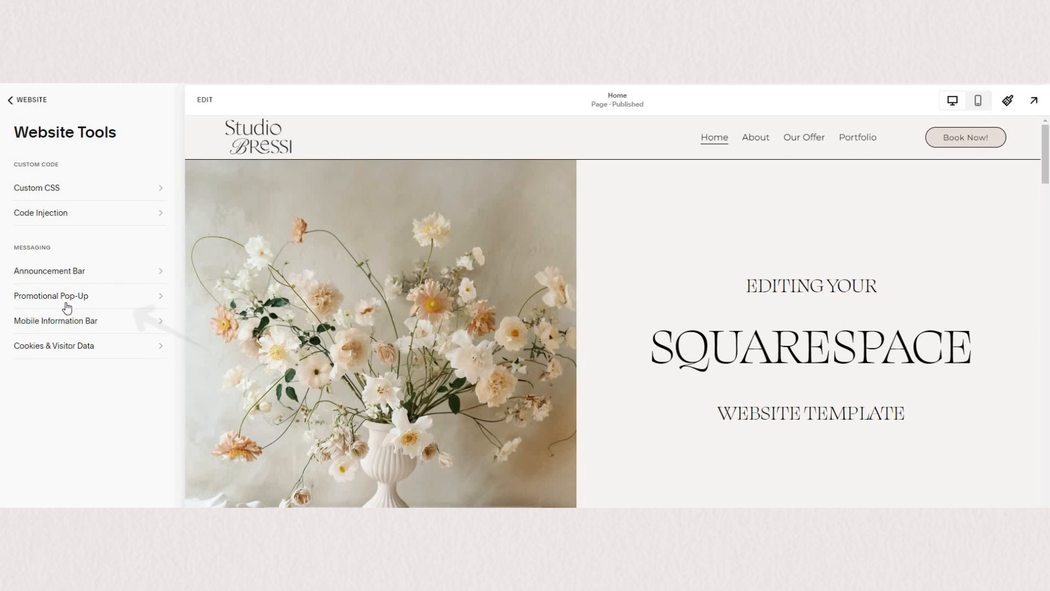
left_click(131, 302)
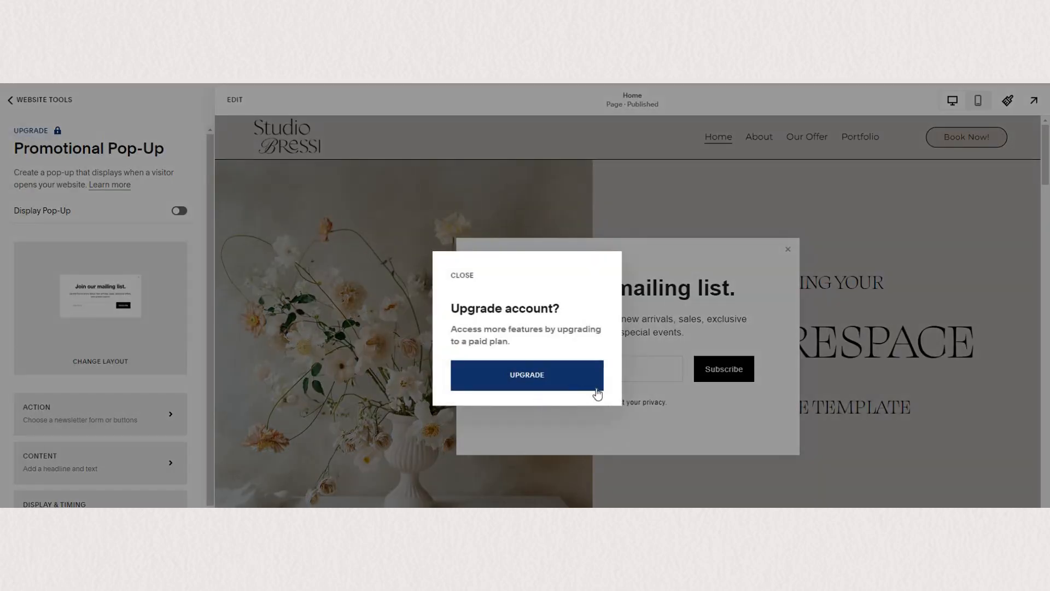
key("Escape")
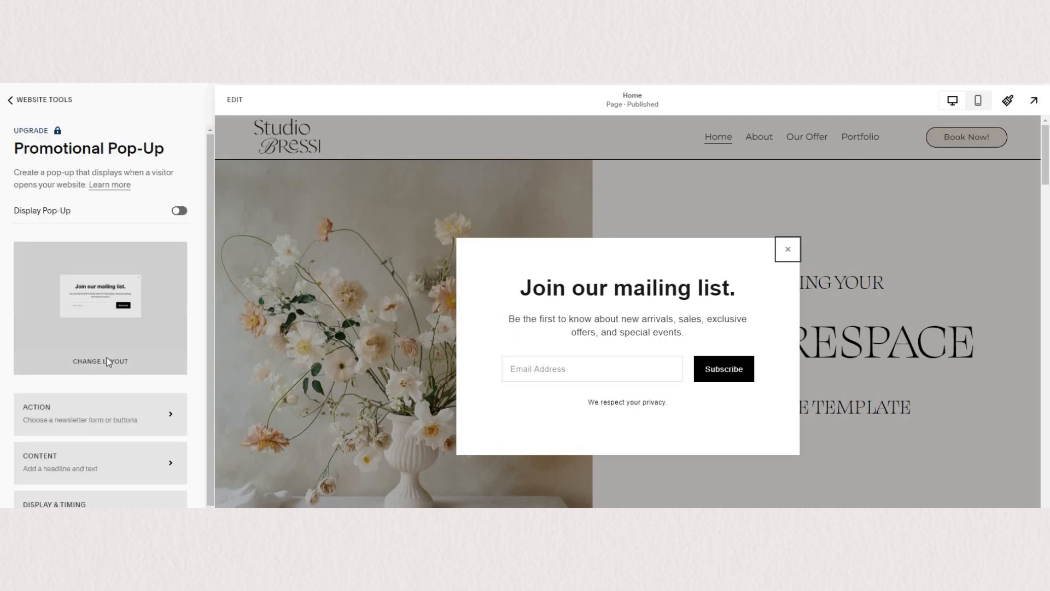
- Preview the available pop-up layouts, from the mailing-list card with a side image down to the full-page designs
left_click(109, 356)
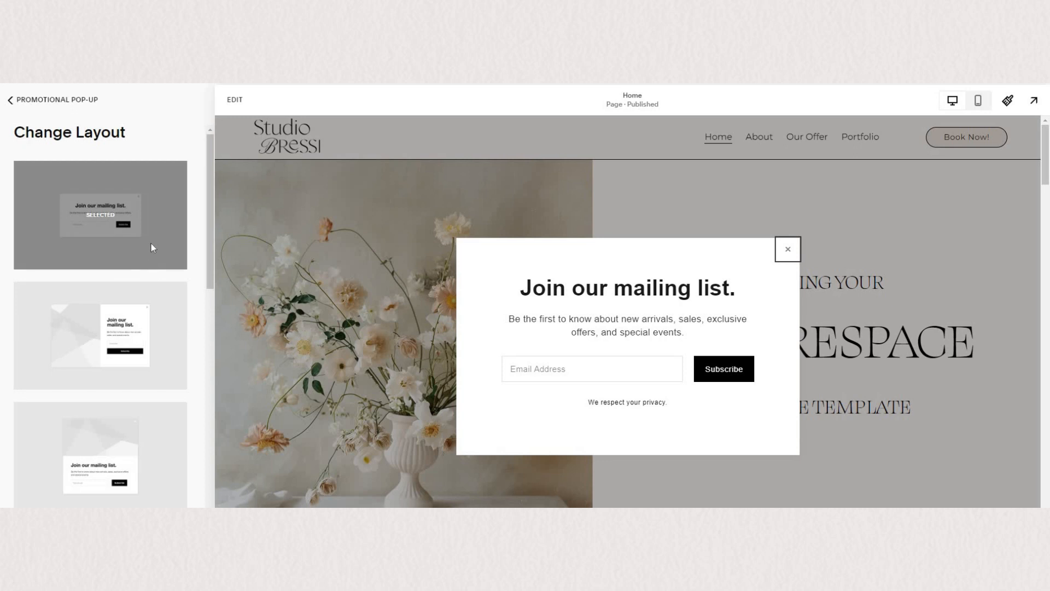
scroll(132, 262, "down", 1)
left_click(132, 261)
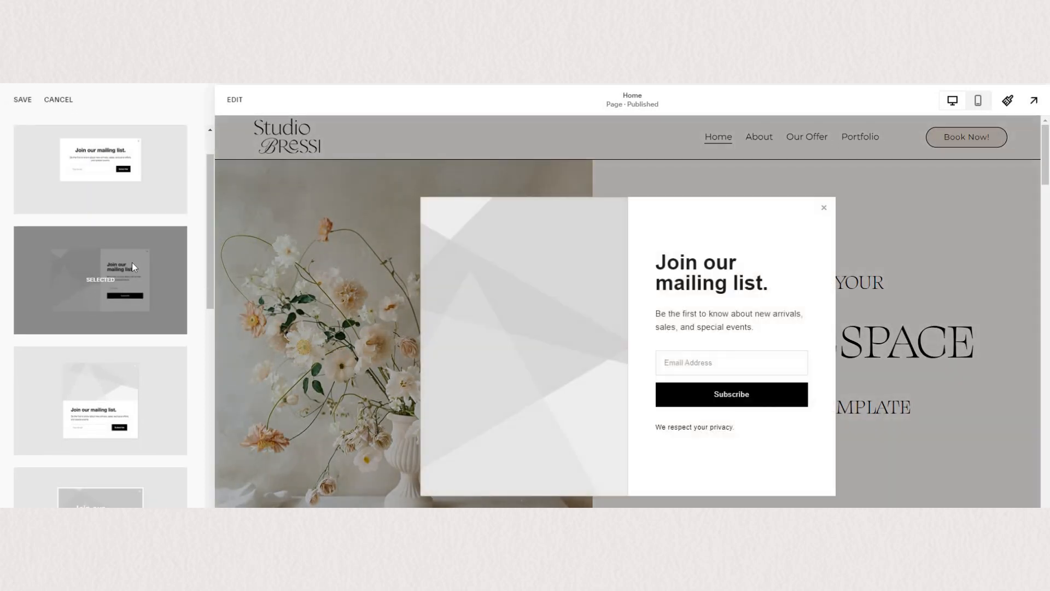
scroll(133, 262, "down", 2)
left_click(132, 262)
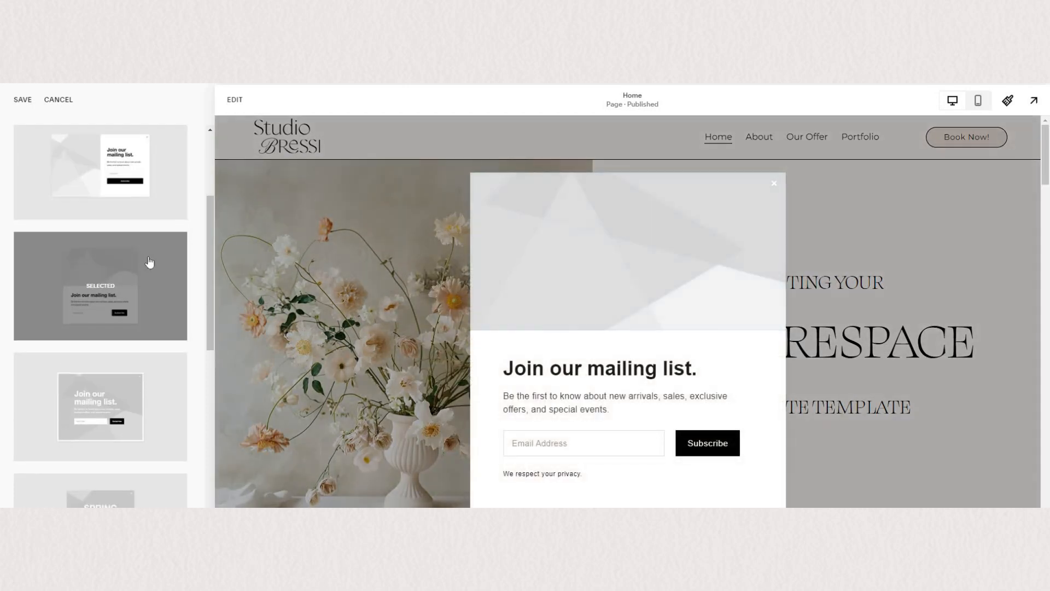
scroll(155, 326, "down", 3)
left_click(156, 319)
scroll(156, 312, "down", 5)
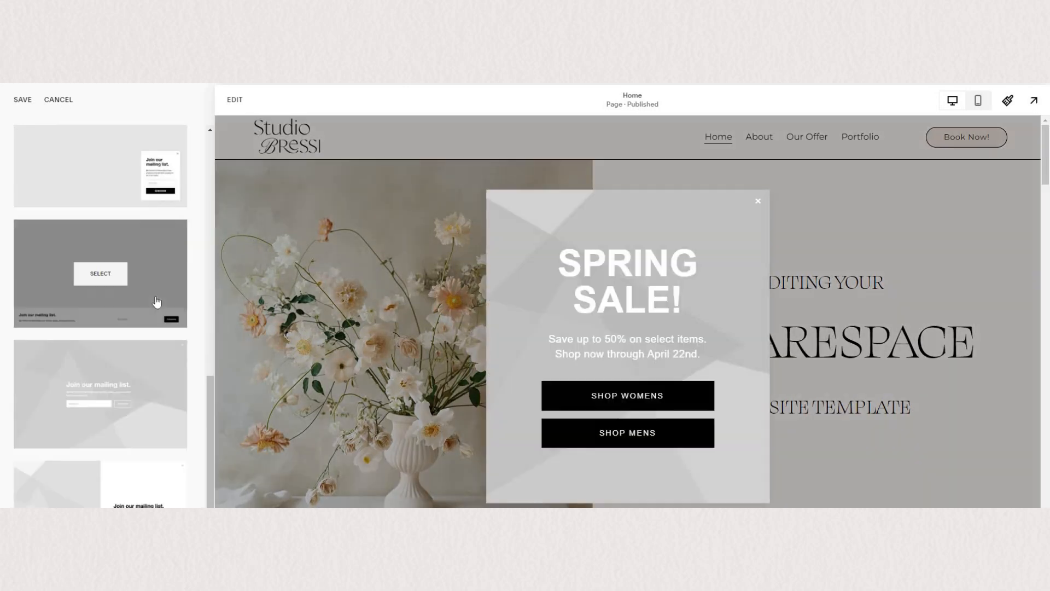
left_click(156, 299)
left_click(146, 357)
left_click(135, 437)
- Apply the second pop-up layout, with the image beside the mailing-list text, and save it
scroll(151, 295, "up", 12)
left_click(149, 313)
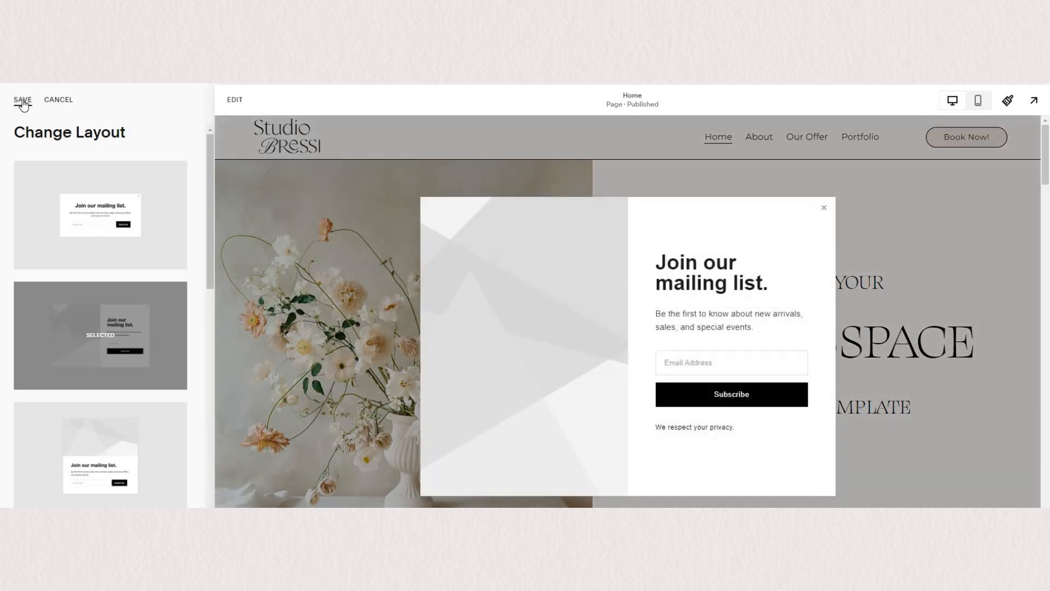
left_click(22, 101)
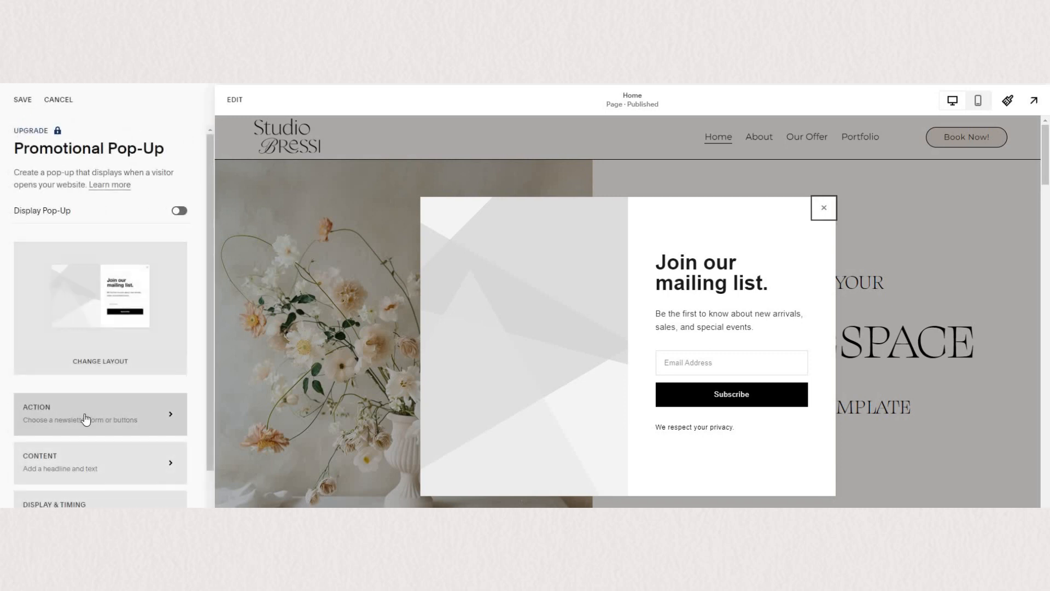
- In the pop-up's action settings, compare both goals, keep newsletter sign-up, and set the submit button label to "Join the Fam"
left_click(85, 410)
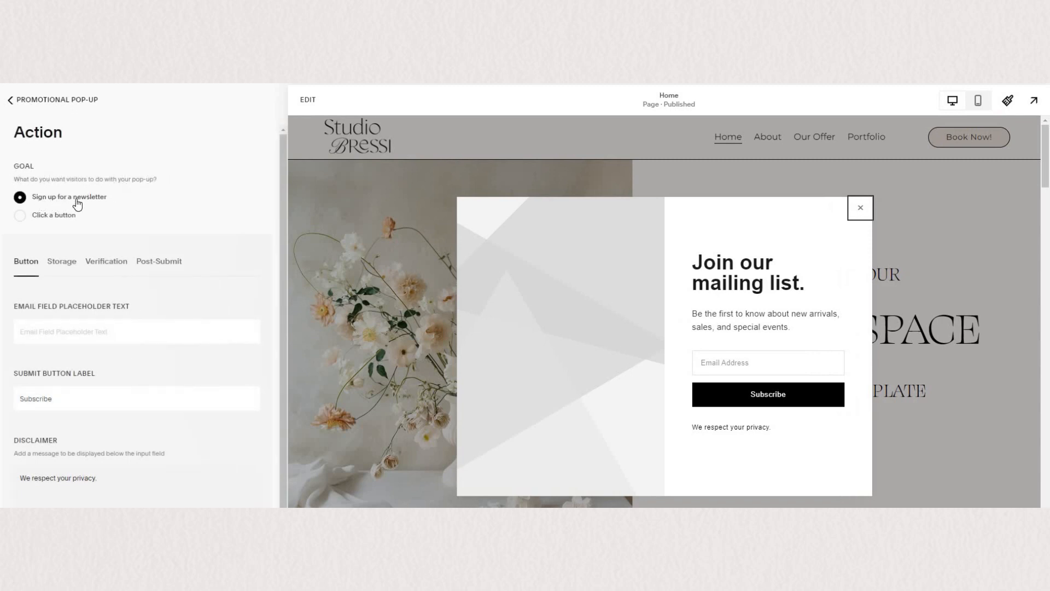
left_click(49, 219)
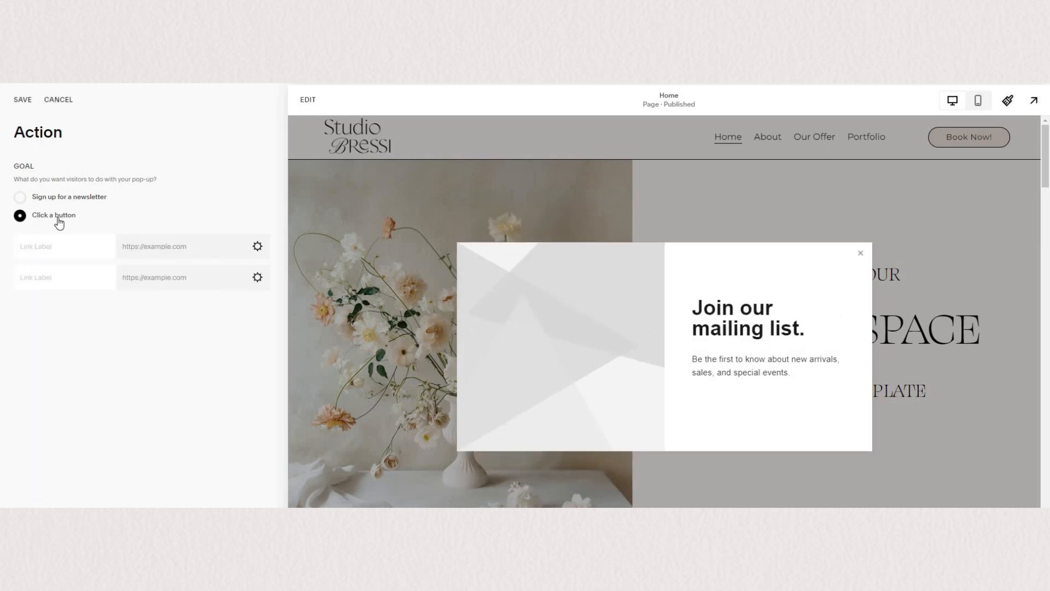
left_click(21, 201)
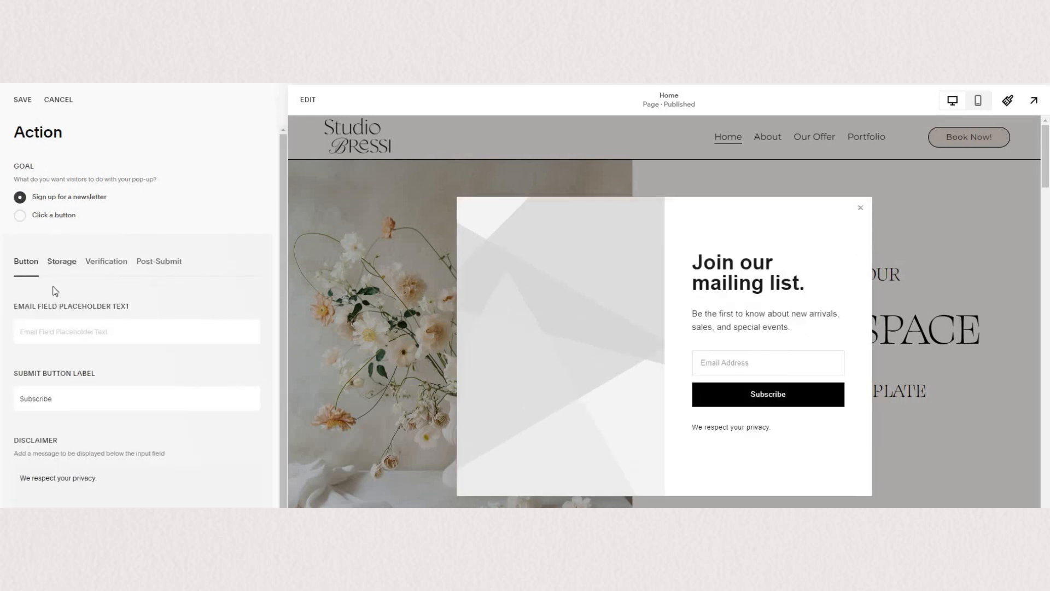
triple_click(42, 404)
type("Join the Fam")
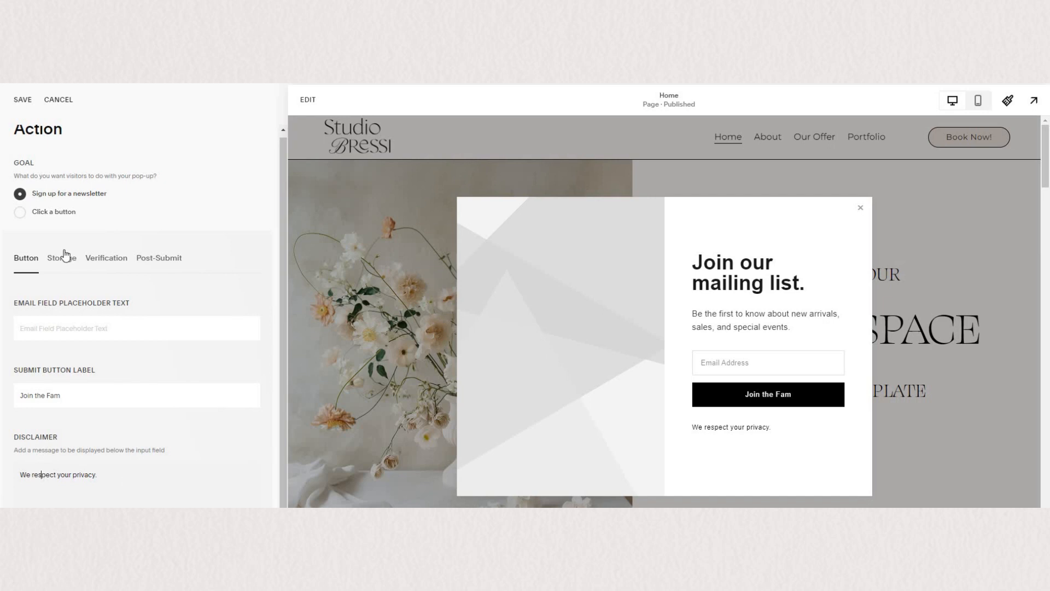
- Review the newsletter form's storage, verification and post-submit settings, and save the action changes
left_click(65, 256)
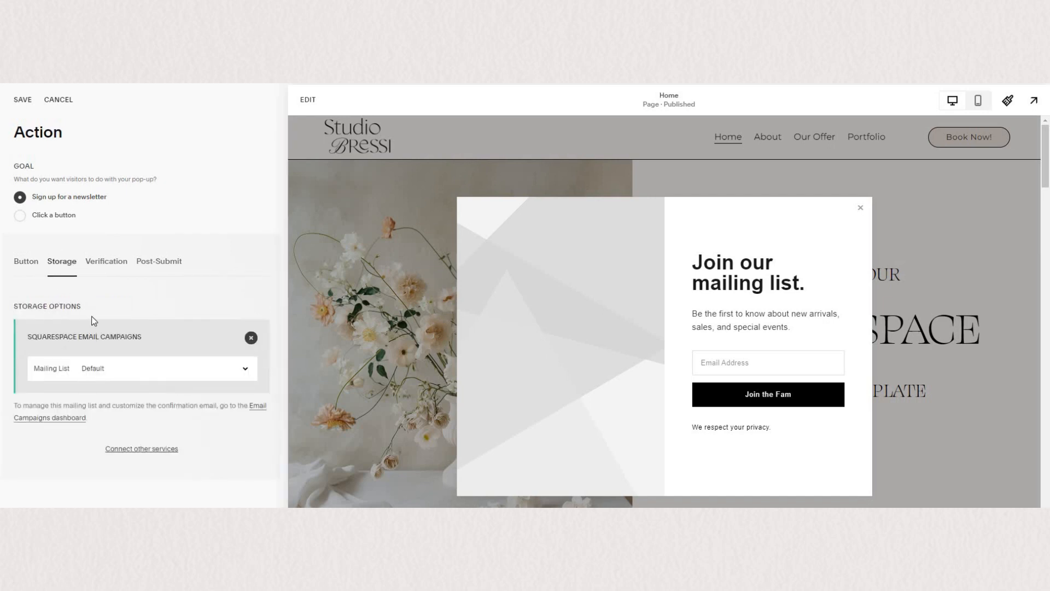
left_click(109, 263)
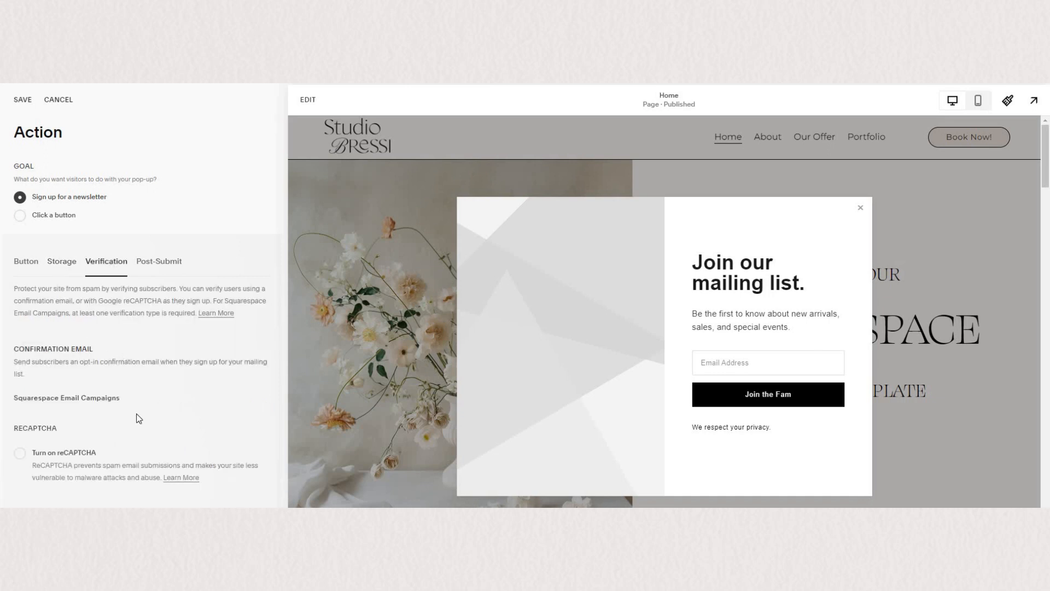
left_click(158, 262)
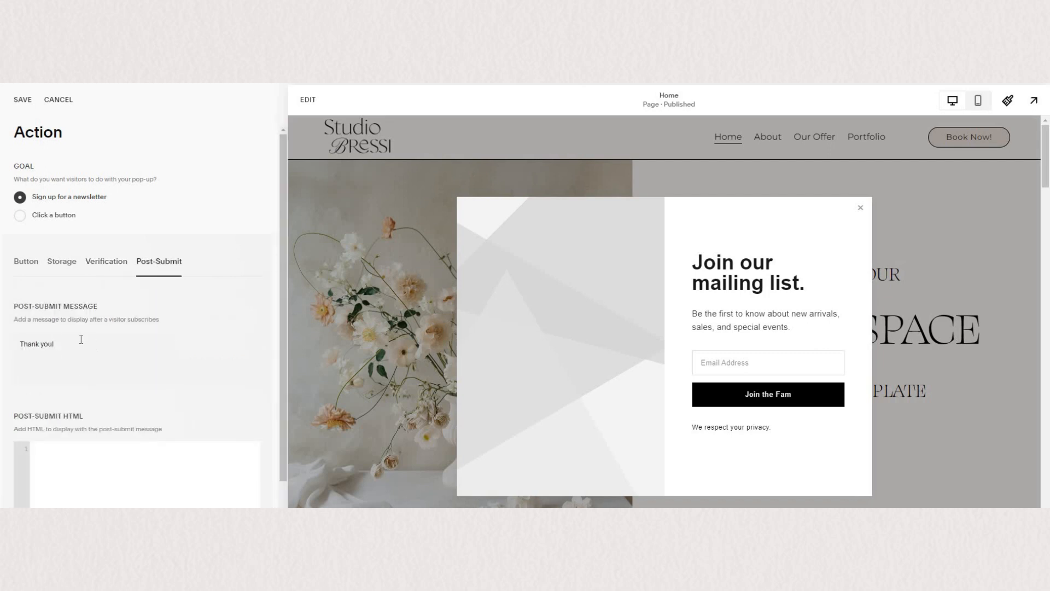
left_click(23, 99)
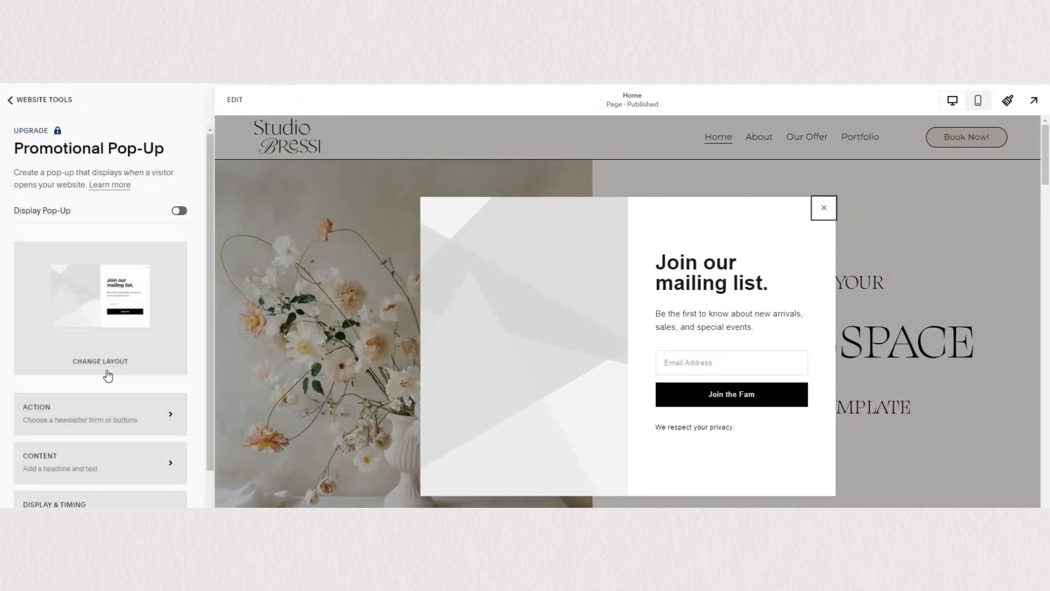
- Set the headline to "Sign up and grab a 10% discount!", rewrite the body to promote newsletter updates and 10% off the first purchase, and save
scroll(108, 376, "down", 2)
left_click(55, 390)
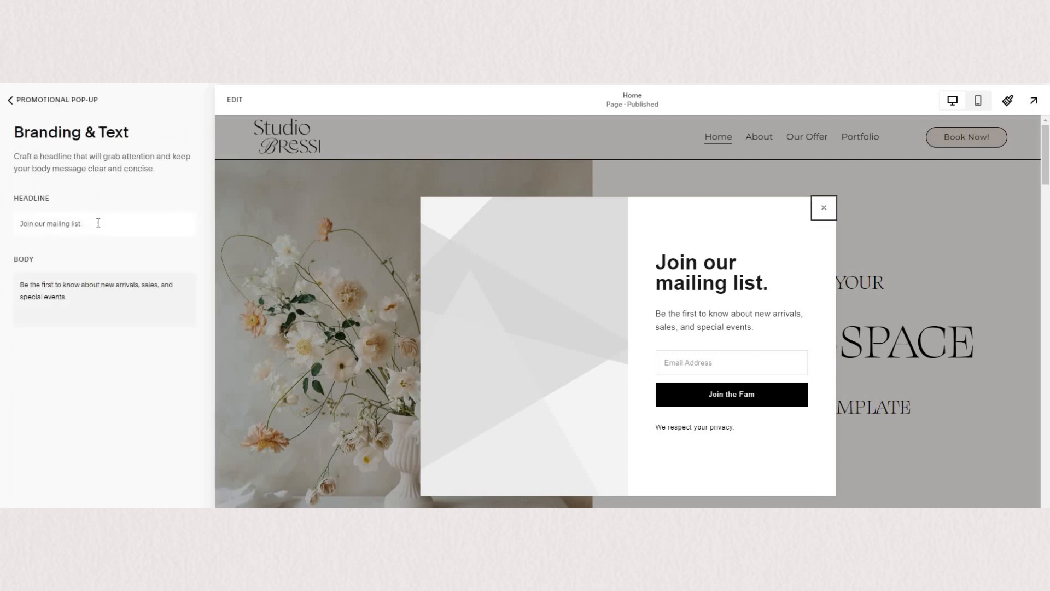
left_click_drag(98, 224, 16, 224)
type("Sign up and grab a 10% disco")
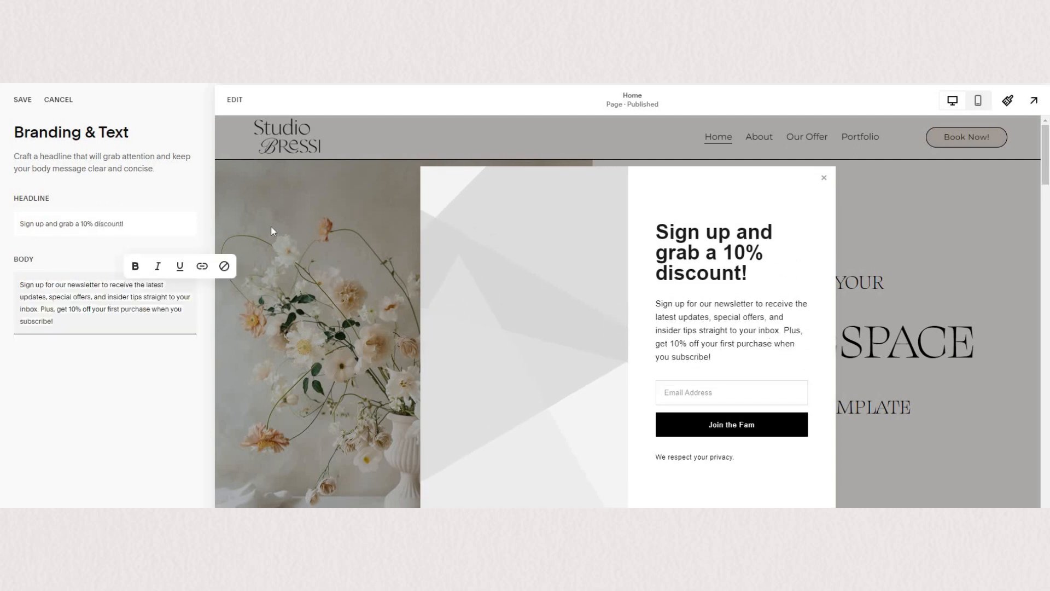
left_click(22, 99)
left_click(12, 105)
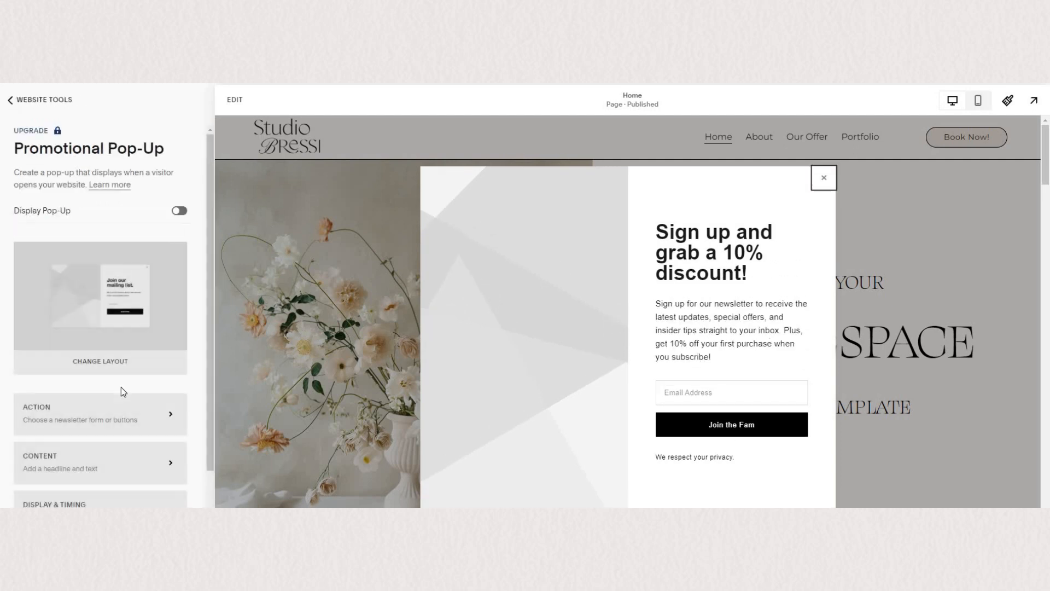
- In the Display & Timing settings, try the Only Certain Pages option and return the pop-up to Any First Page
scroll(99, 410, "down", 3)
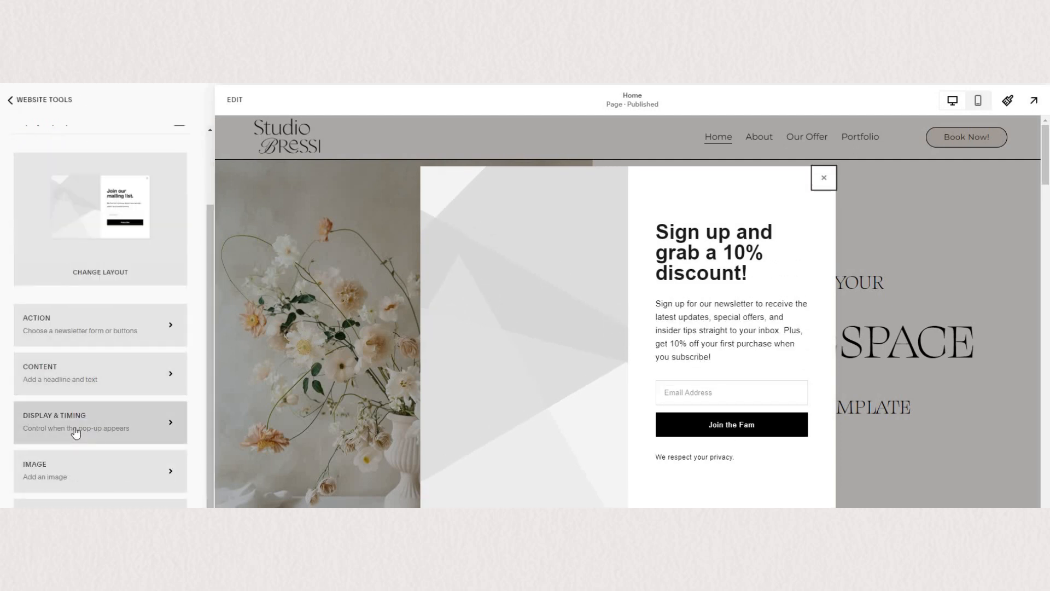
left_click(76, 428)
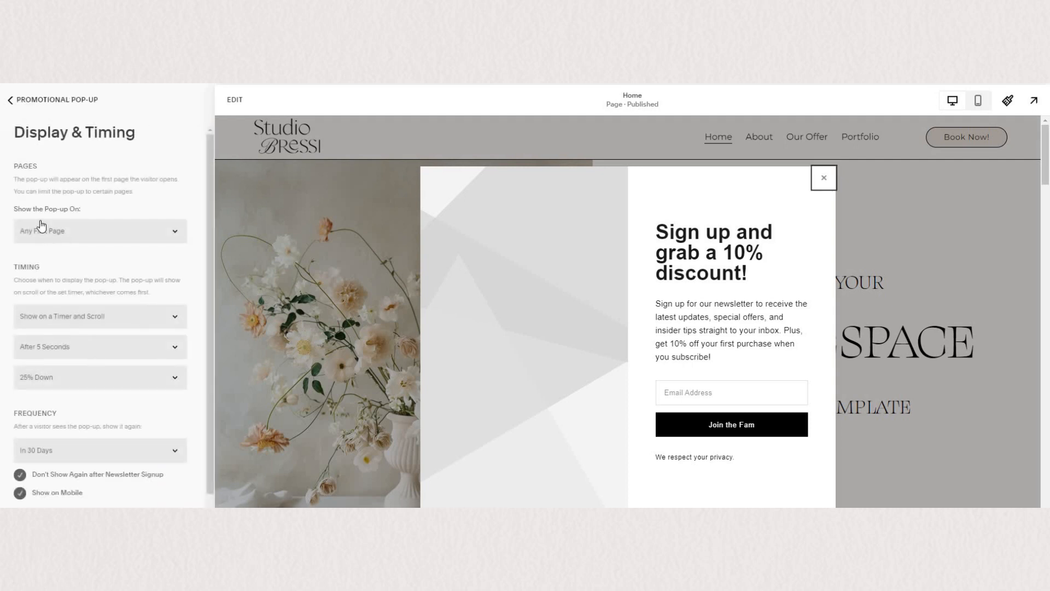
left_click(58, 236)
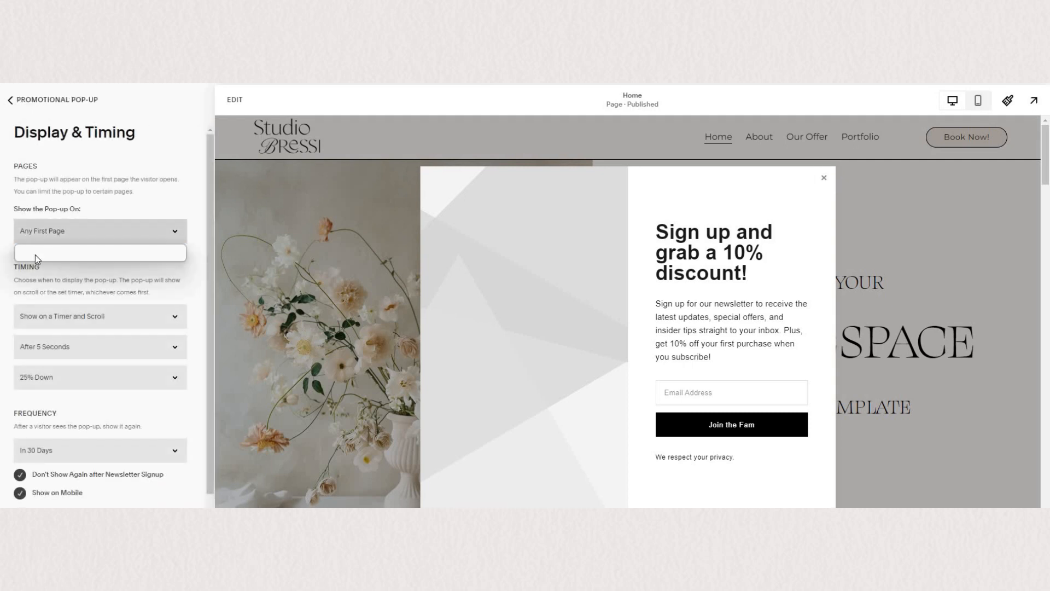
left_click(79, 258)
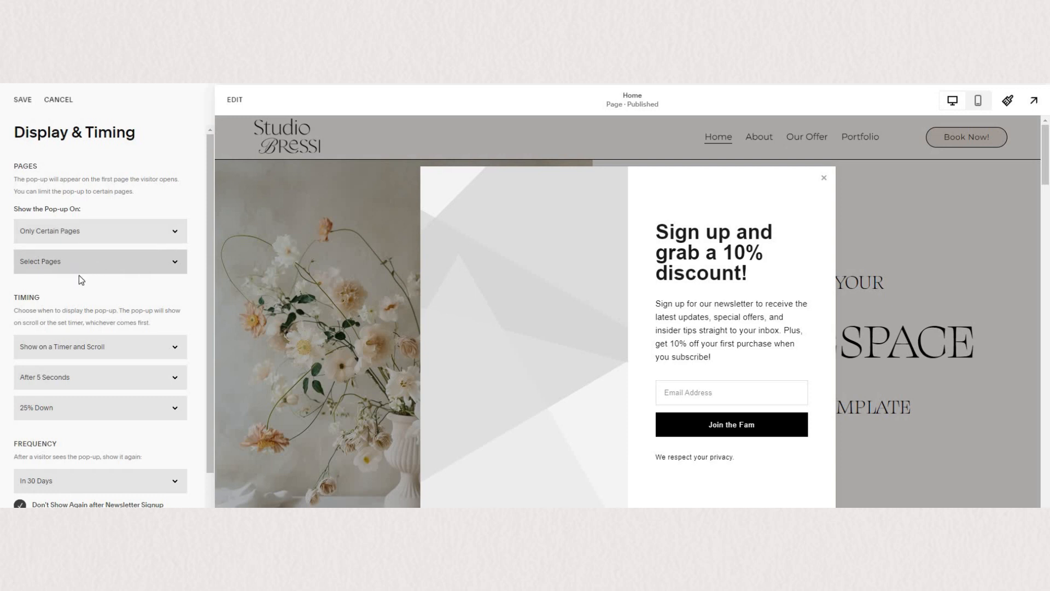
left_click(79, 272)
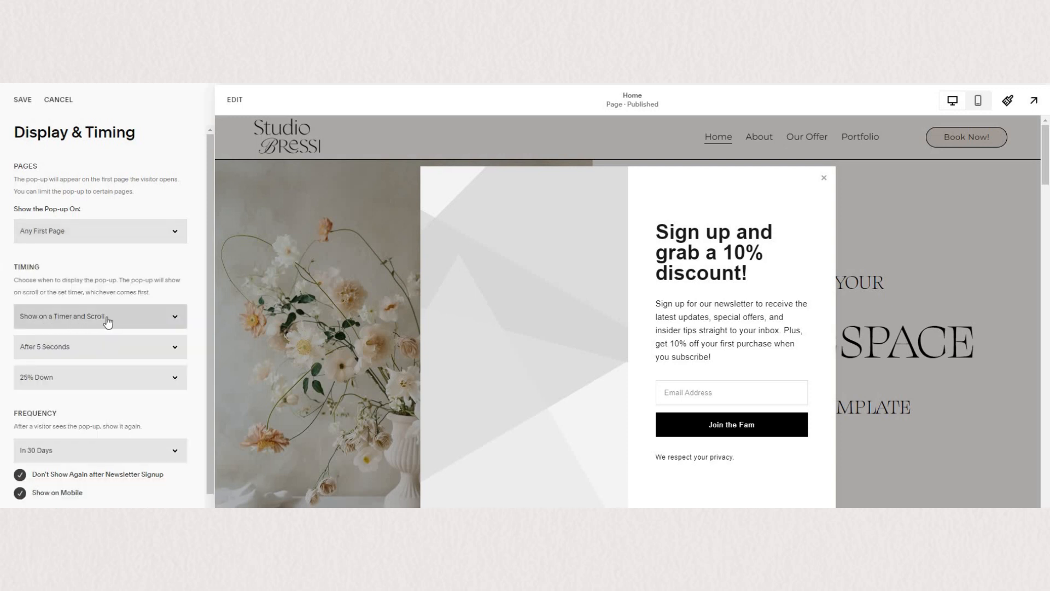
- Set the pop-up's timing to Show on a Timer, appearing After 5 Seconds
left_click(111, 323)
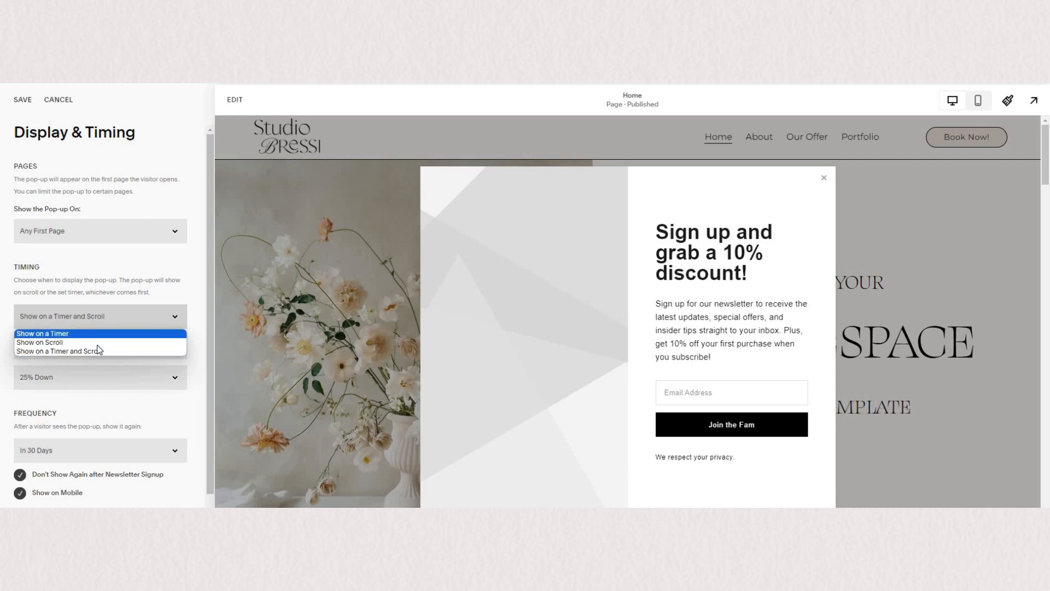
left_click(99, 340)
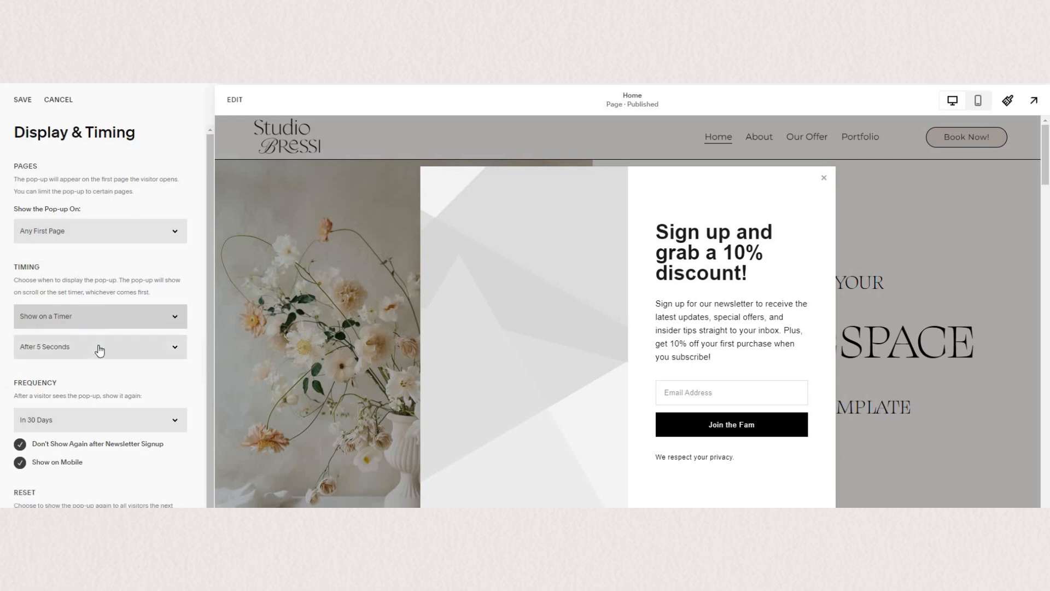
left_click(100, 355)
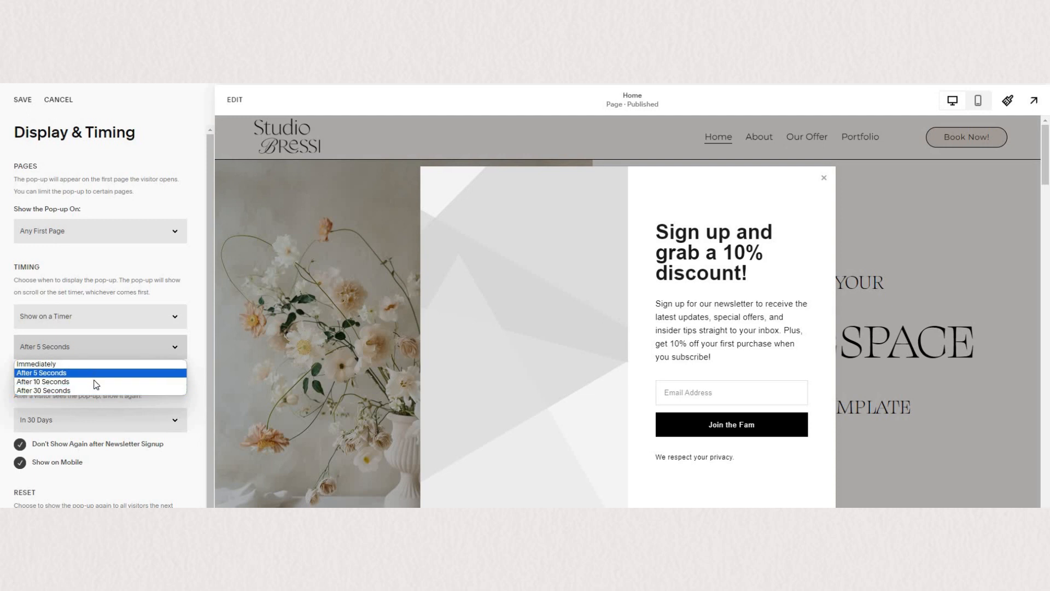
left_click(95, 376)
- Set the frequency for showing the pop-up again to The Next Day and save the display and timing settings
scroll(104, 392, "down", 1)
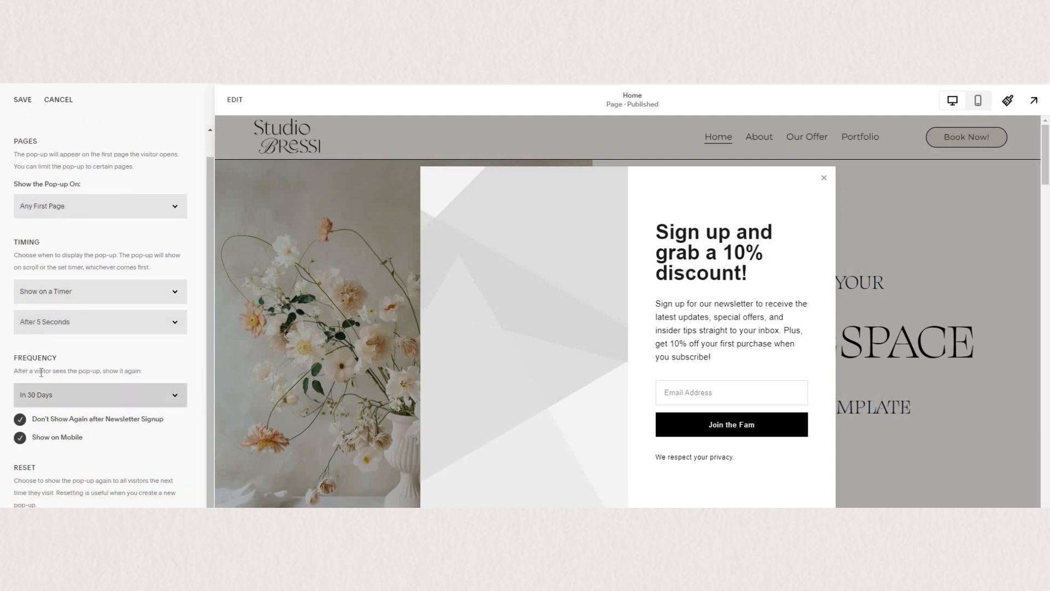
left_click(129, 400)
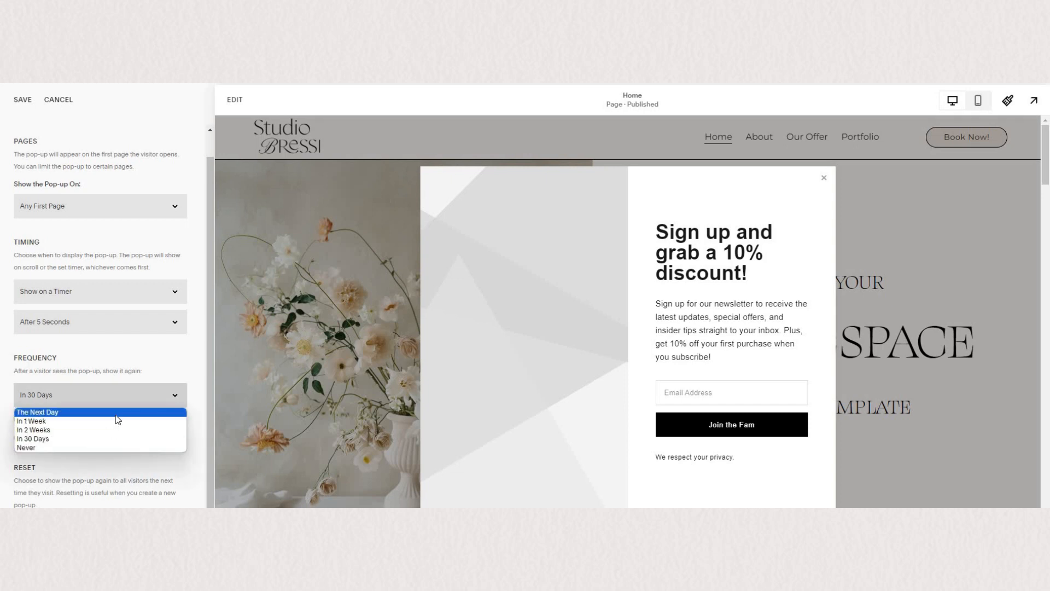
left_click(116, 414)
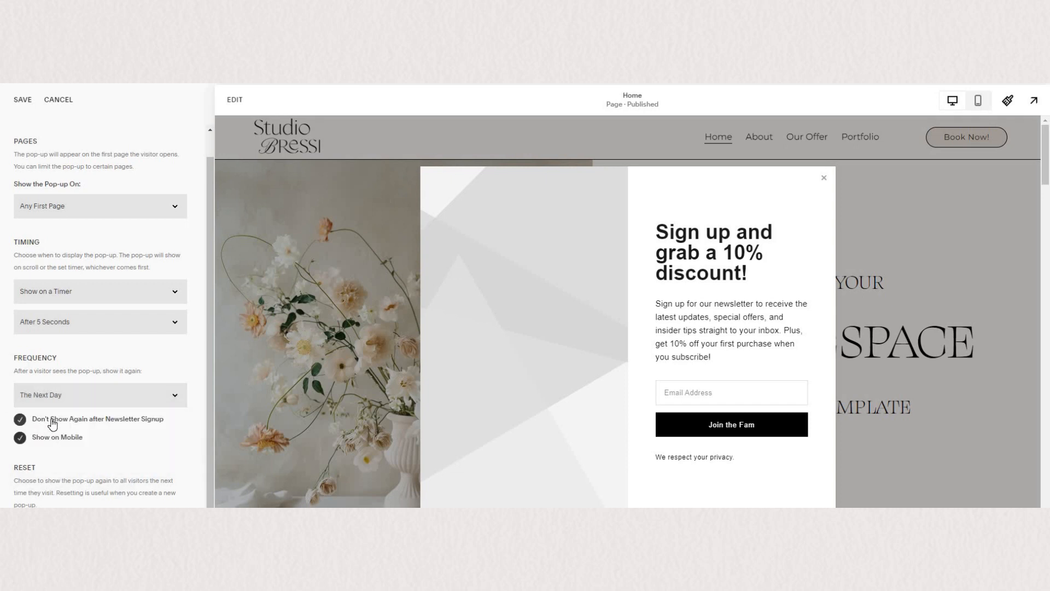
left_click(20, 102)
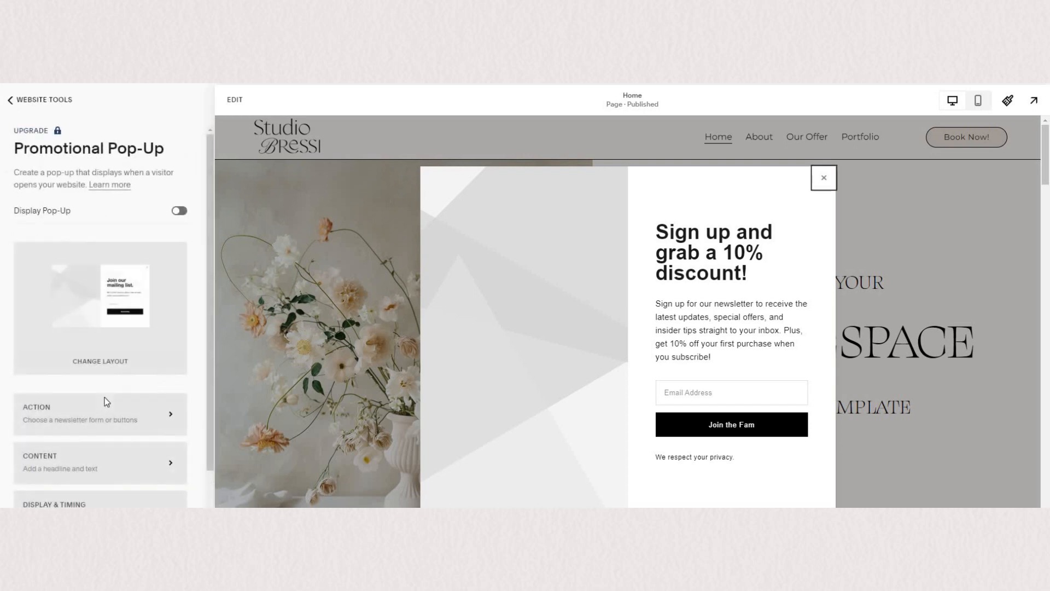
- Add the photo of sunlit pillows and white roses as the pop-up's image
scroll(103, 405, "down", 2)
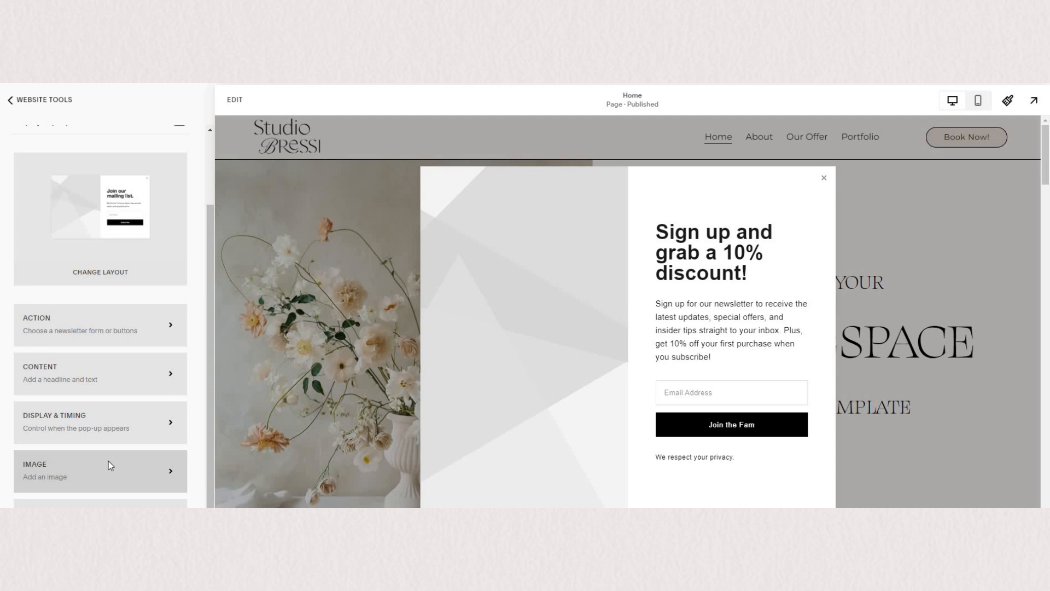
left_click(97, 473)
left_click(87, 333)
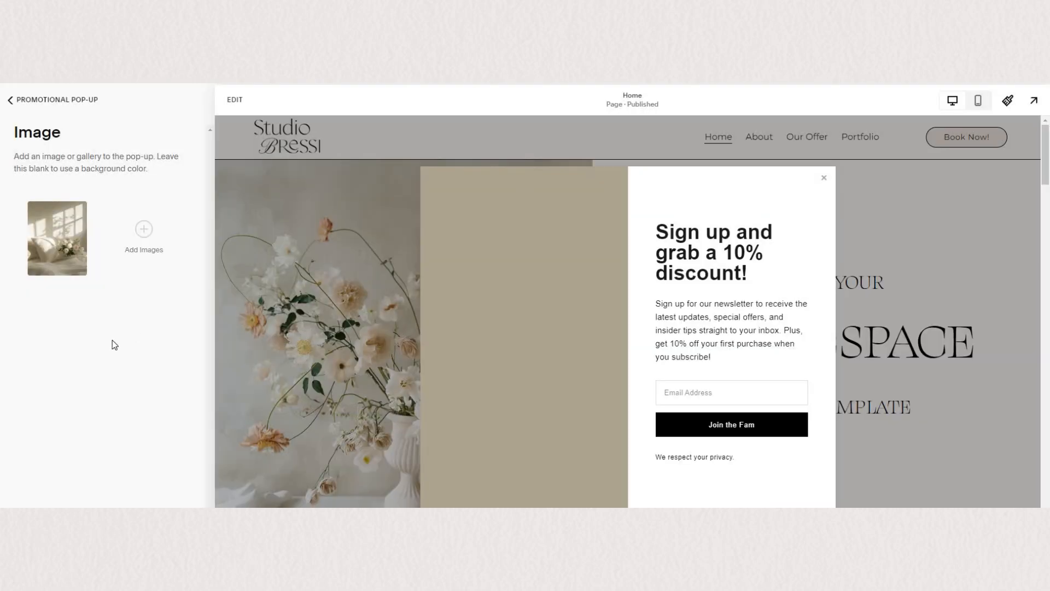
- Look at the pop-up image's alt text setting and editing adjustments, and return to the pop-up settings
mouse_move(51, 206)
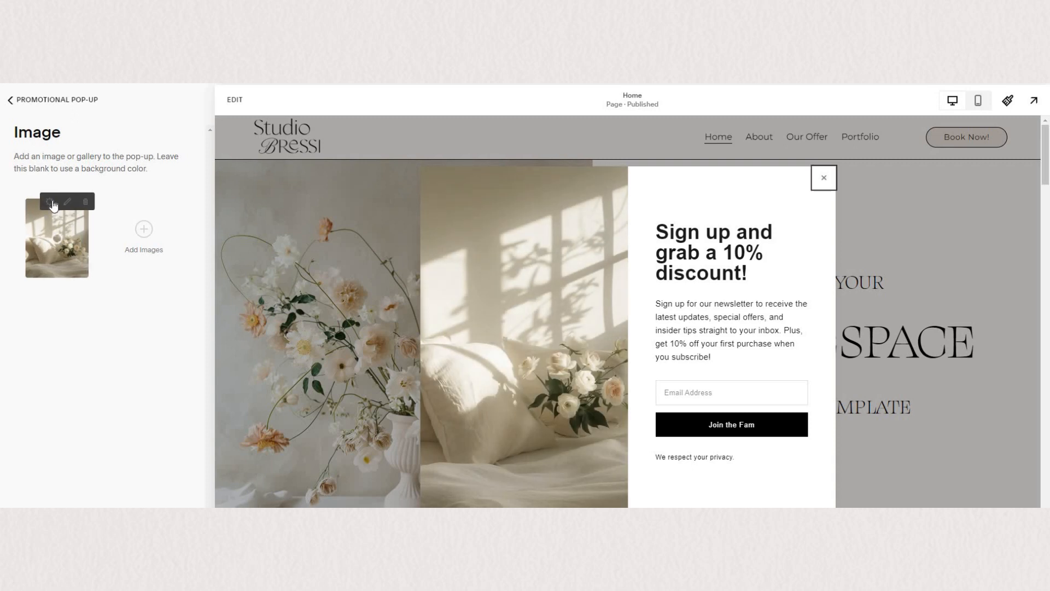
left_click(50, 202)
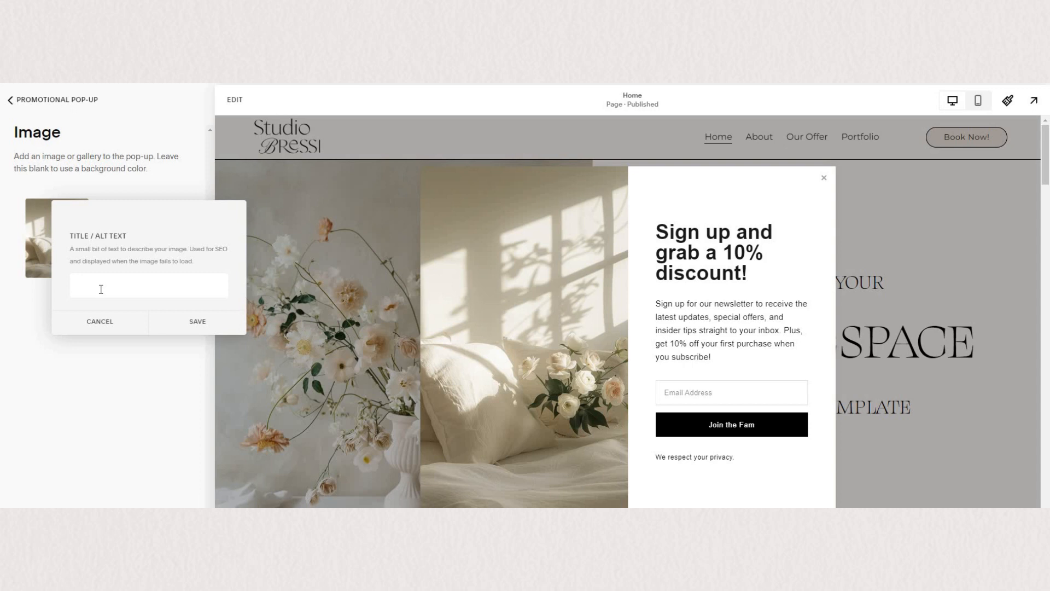
left_click(77, 324)
mouse_move(65, 201)
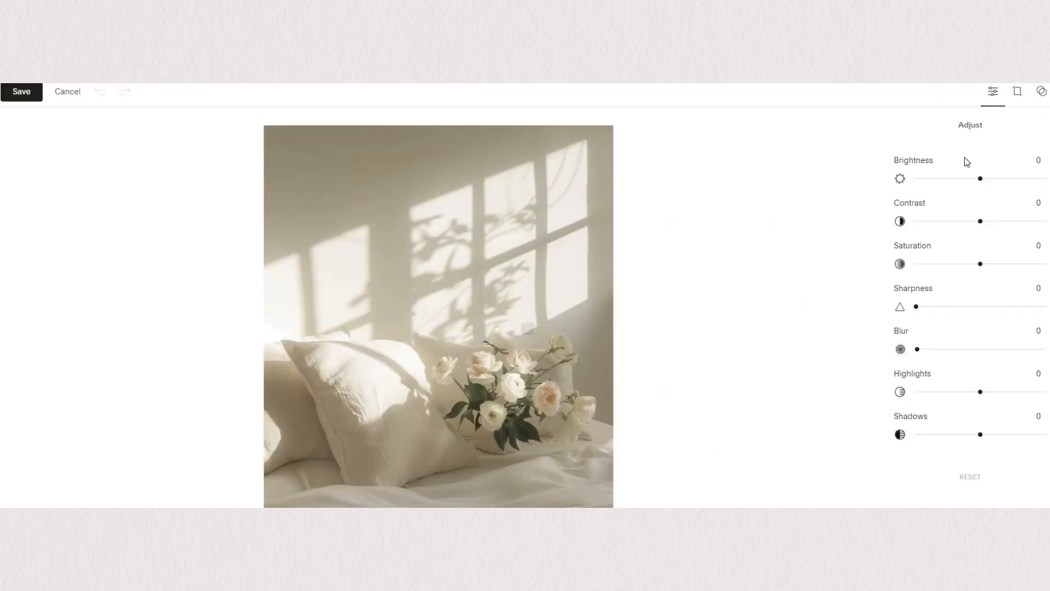
left_click(12, 103)
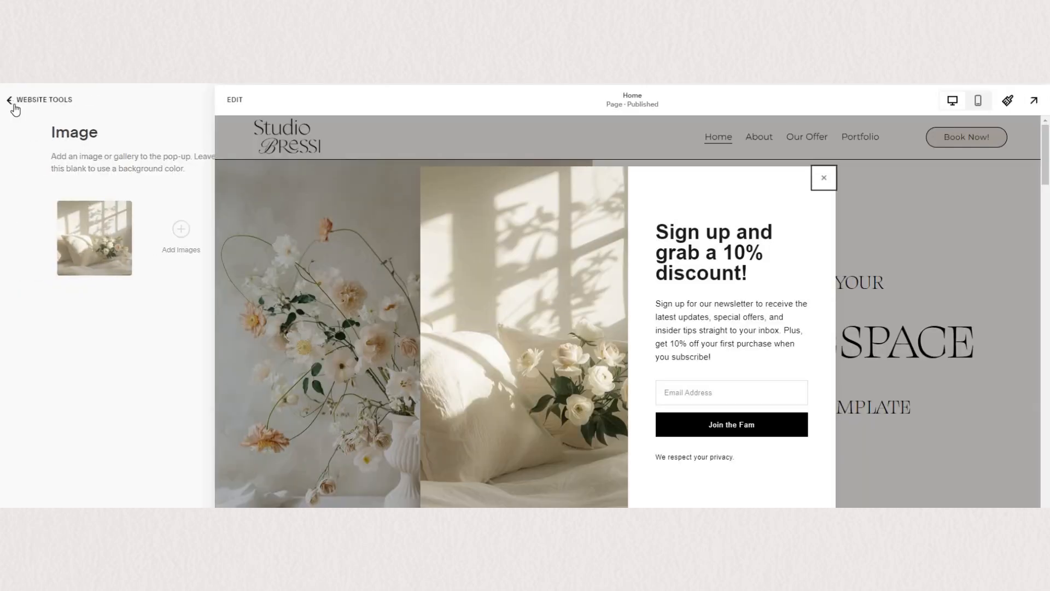
- In the pop-up's styles, change the headline to a light old-style serif font and the body to a geometric sans-serif font
scroll(105, 398, "down", 2)
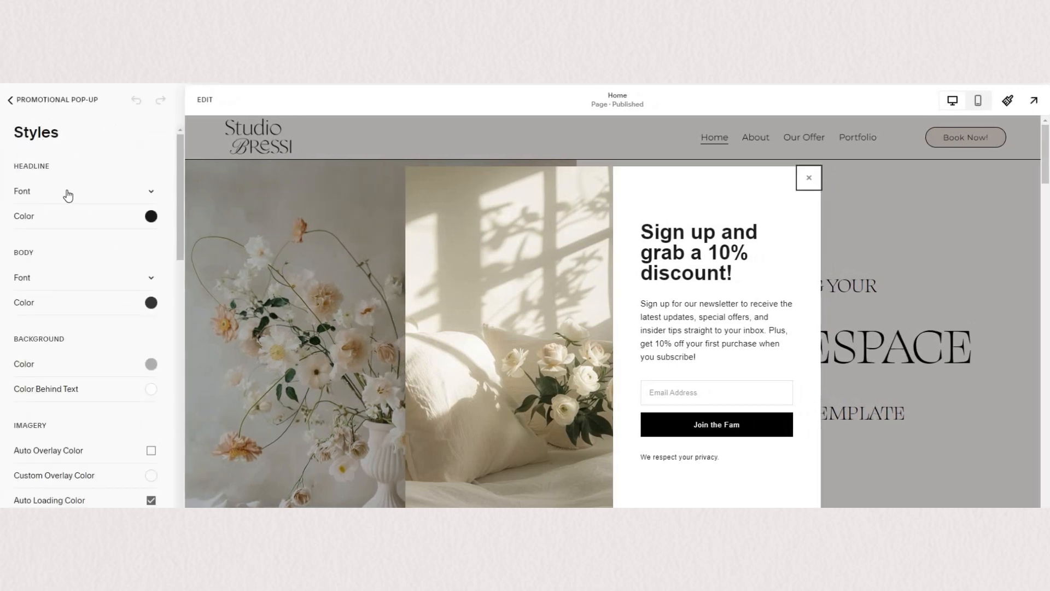
left_click(148, 193)
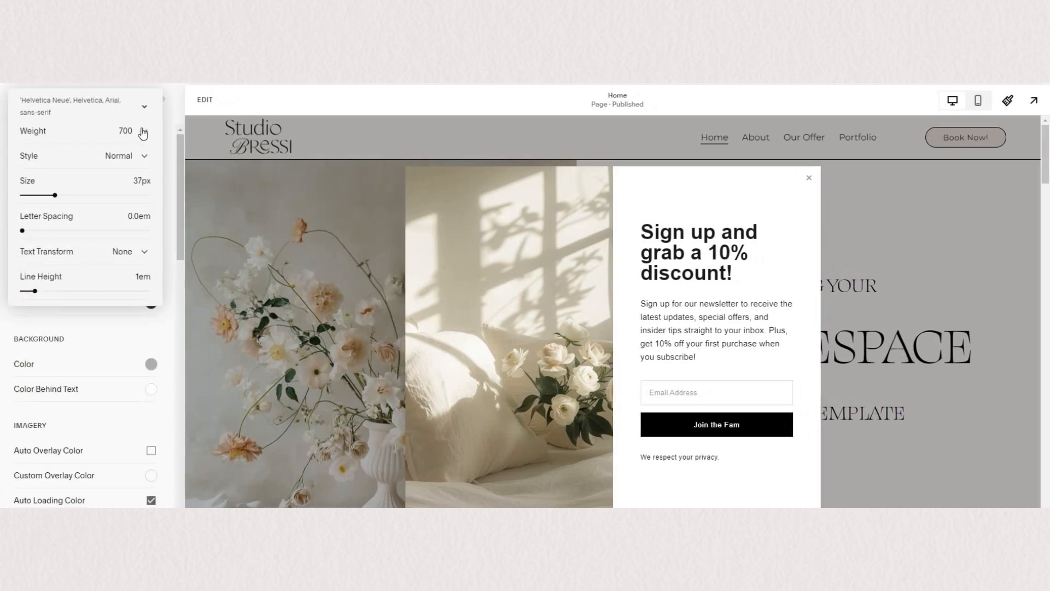
left_click(141, 110)
scroll(98, 180, "down", 10)
left_click(89, 492)
left_click(149, 281)
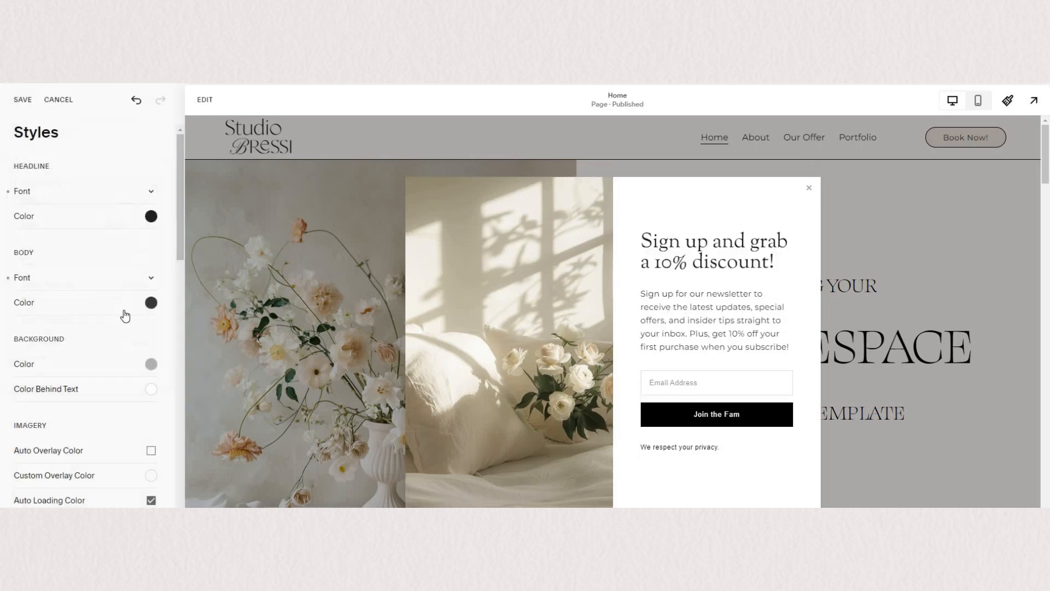
- Tint the background behind the pop-up a translucent warm beige and give the sign-up button the Outline style with fully rounded ends
scroll(155, 304, "down", 1)
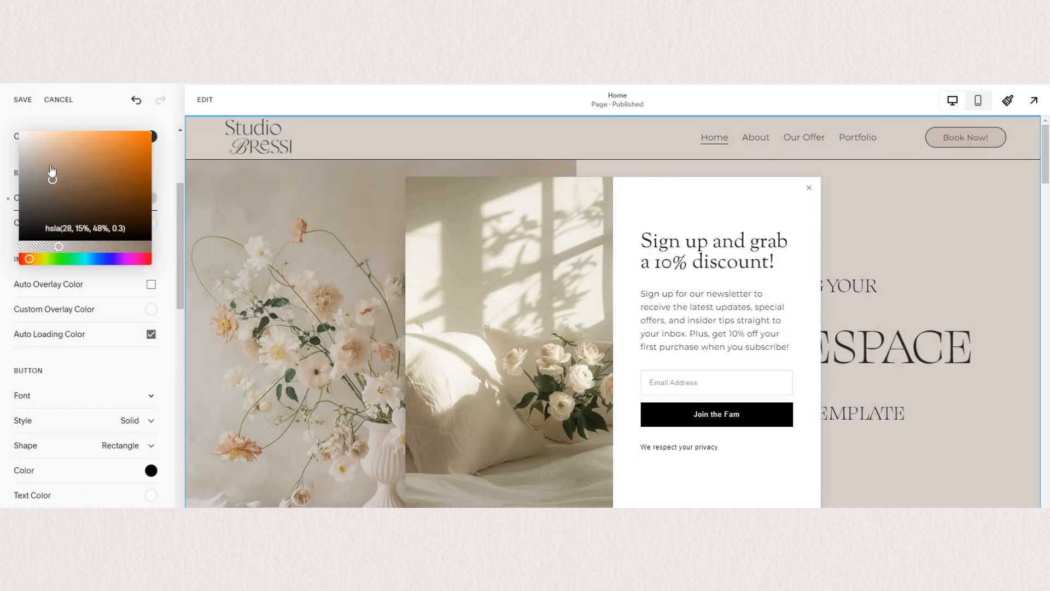
left_click_drag(52, 171, 30, 262)
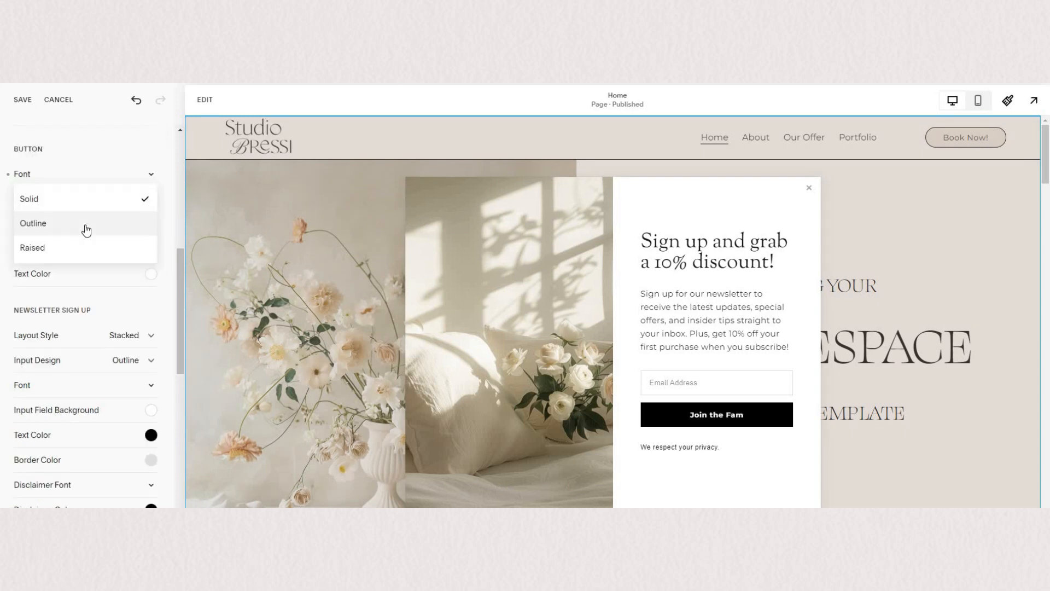
left_click(86, 230)
left_click(98, 225)
left_click(100, 251)
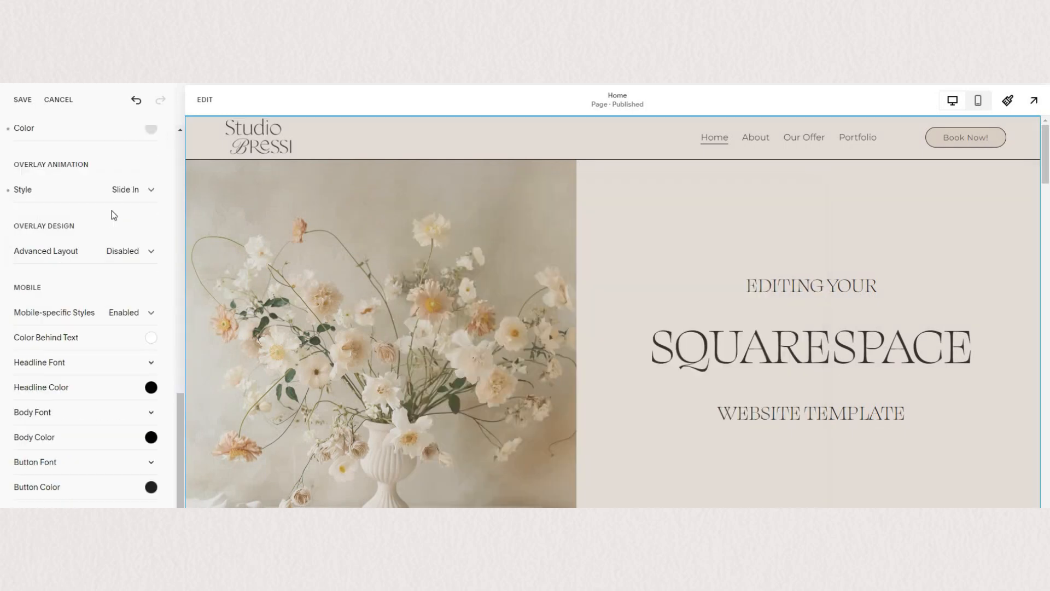
- Set the overlay animation to Fade In and the advanced layout to centered content, 723px width, 57px vertical and 89px horizontal padding, 28px headline and 45px actions spacing
left_click(140, 191)
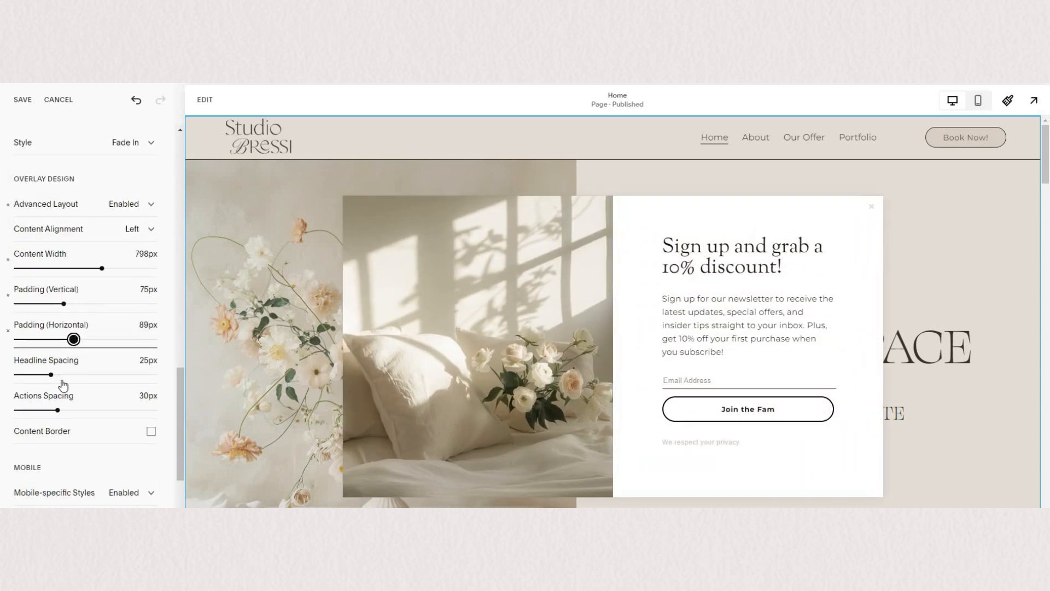
left_click_drag(70, 339, 73, 339)
left_click(137, 230)
left_click(76, 245)
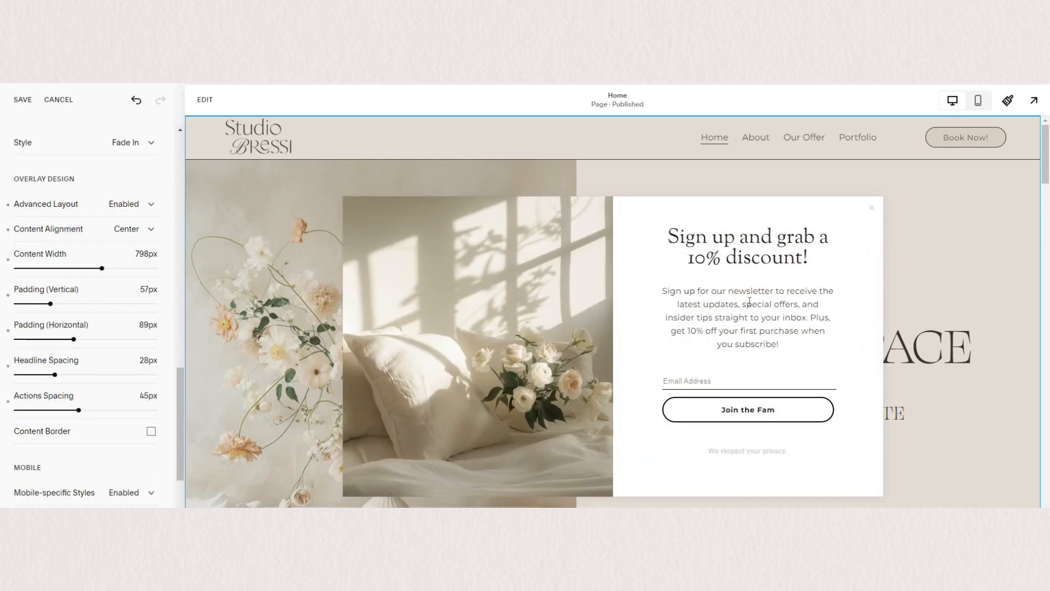
scroll(122, 268, "down", 2)
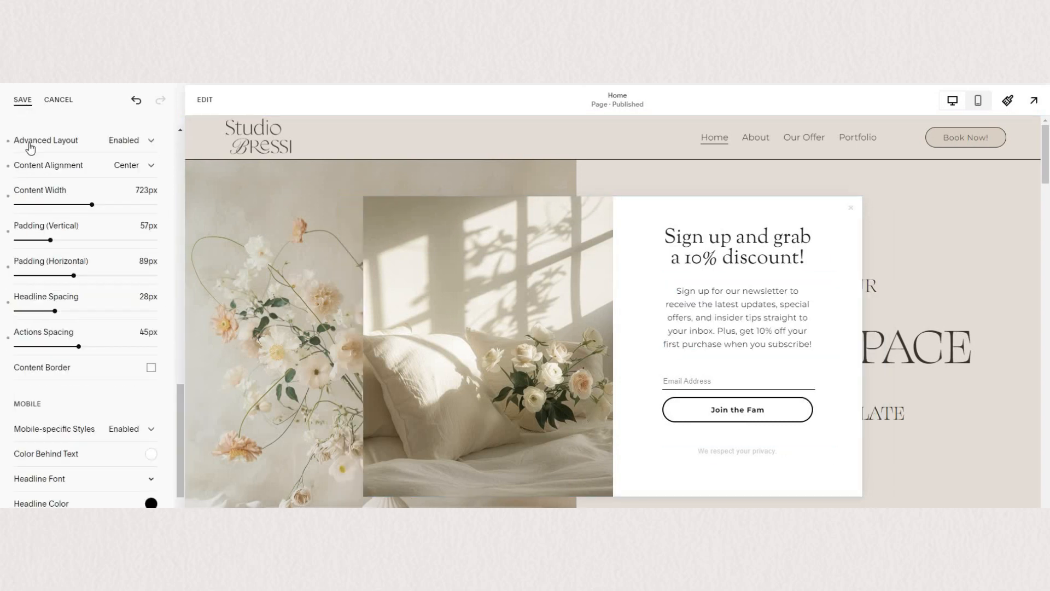
- Save the style changes, return to the Promotional Pop-Up settings and turn on Display Pop-Up
left_click(15, 102)
left_click(11, 102)
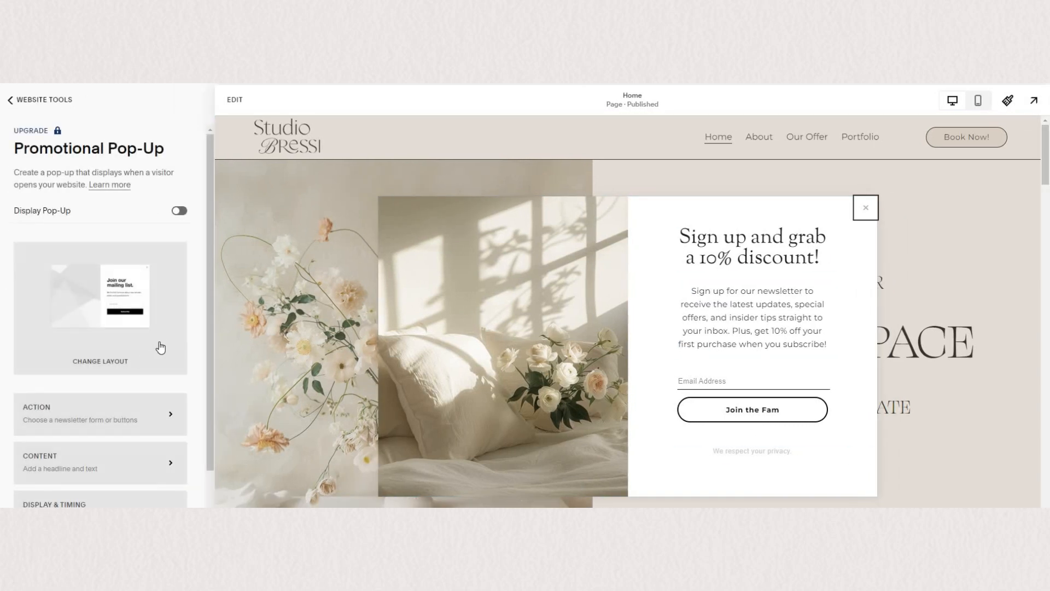
left_click(180, 211)
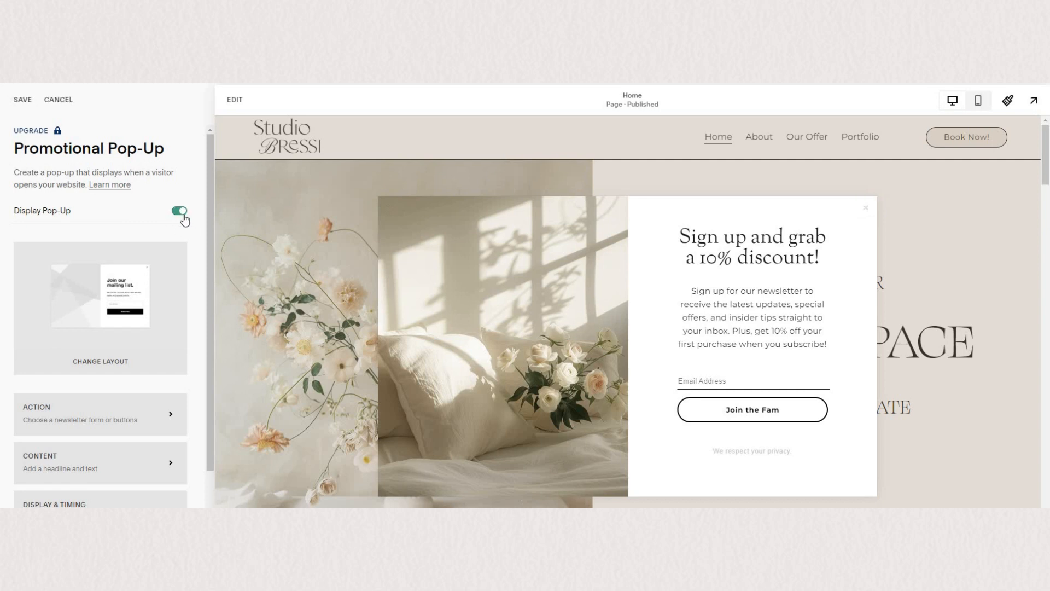